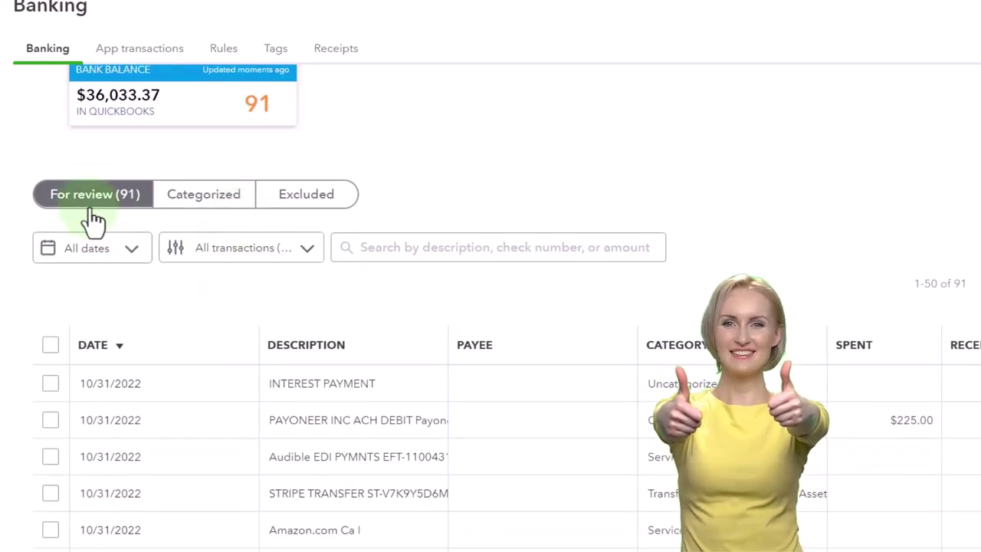
scroll(92, 223, "down", 3)
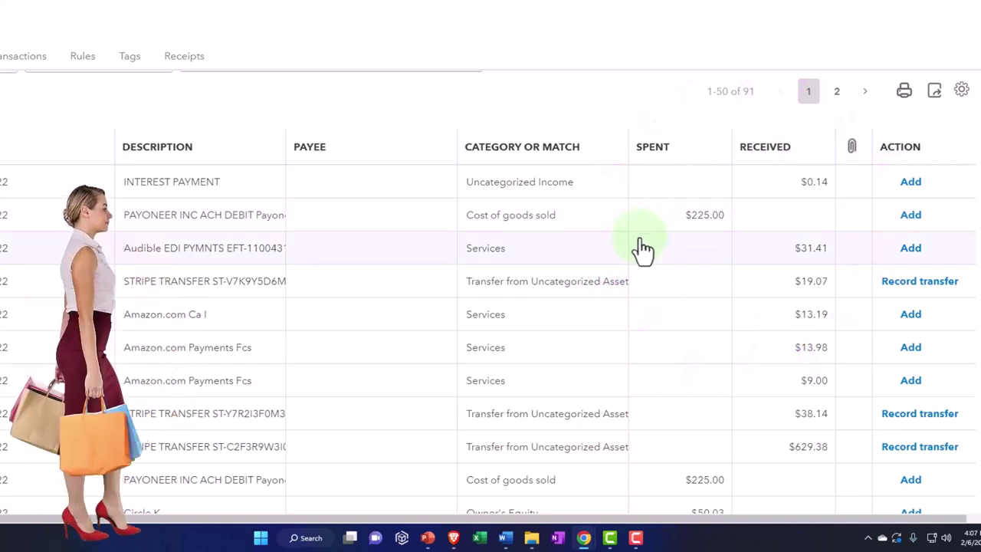
Step: Duplicate the banking page into a second tab and go to Reports there
scroll(602, 311, "up", 4)
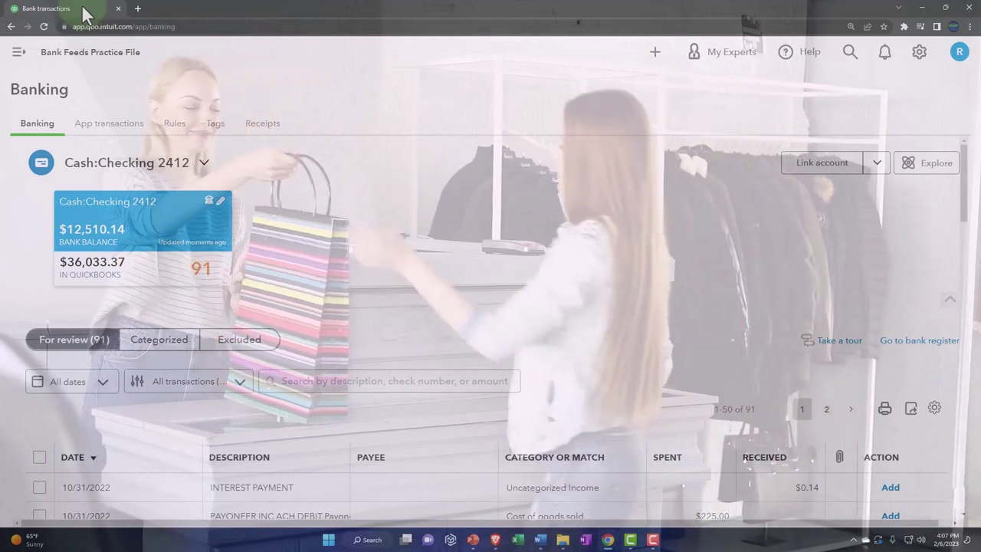
right_click(85, 14)
left_click(110, 80)
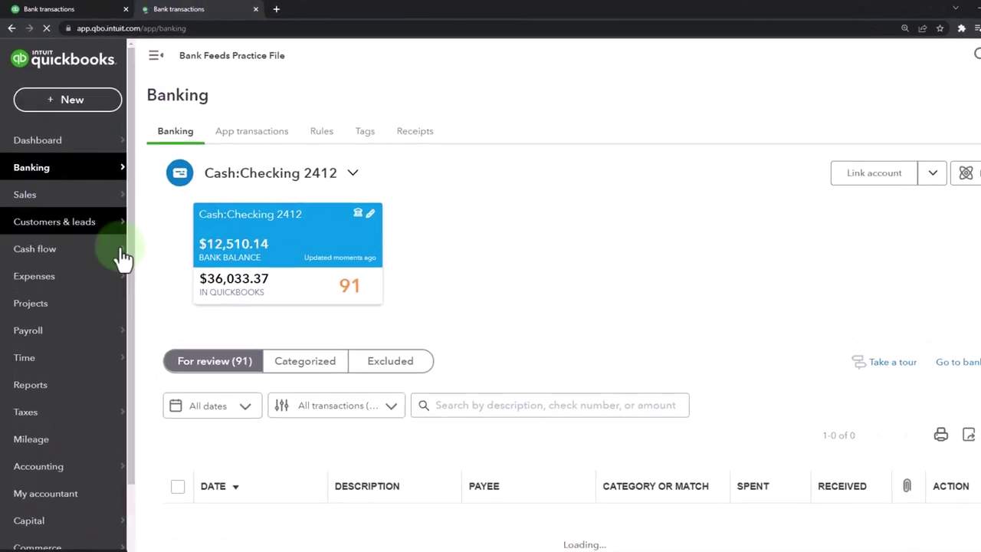
left_click(52, 393)
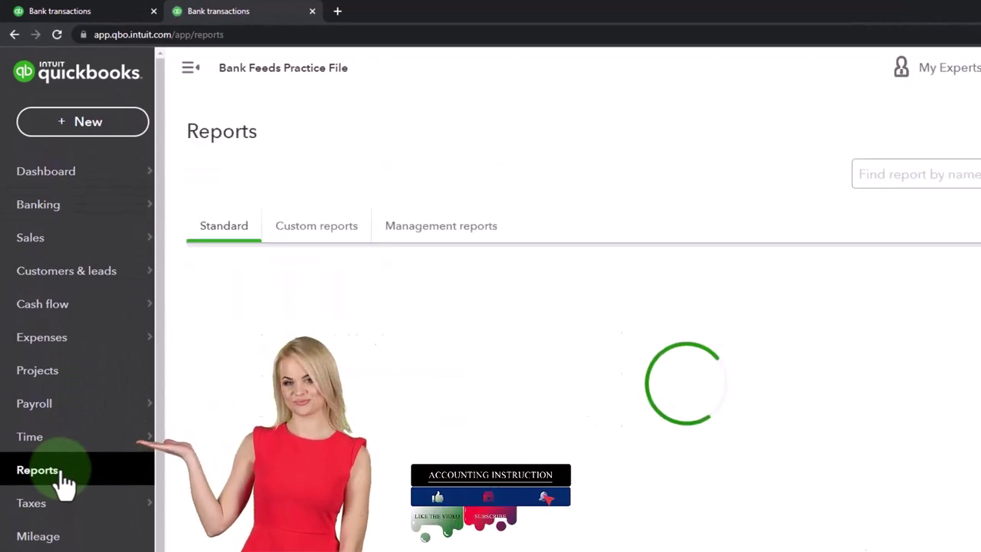
Step: Run the Balance Sheet for 01/01/2023 to 02/28/2023, showing Checking 2412 at $36,033.37
left_click(290, 378)
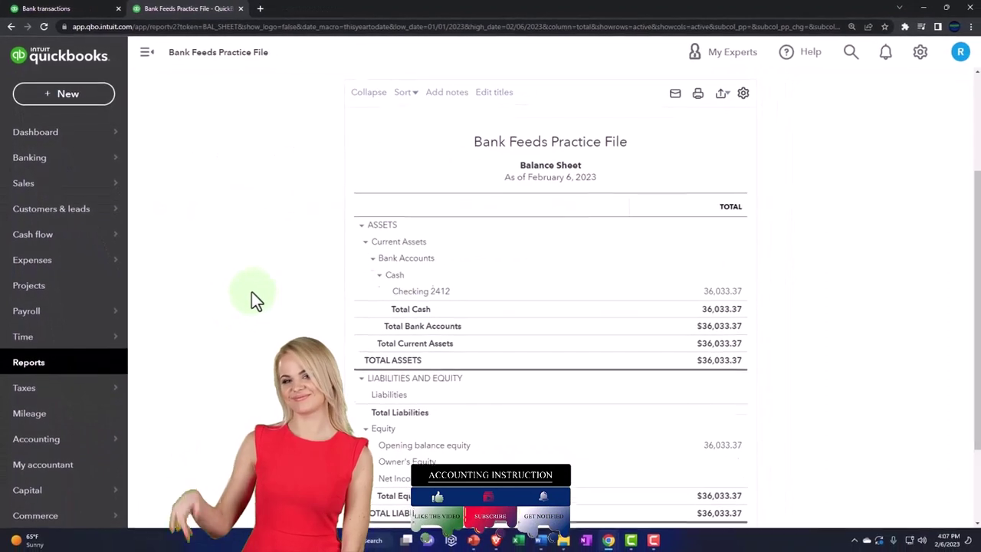
triple_click(344, 151)
type("01/01/")
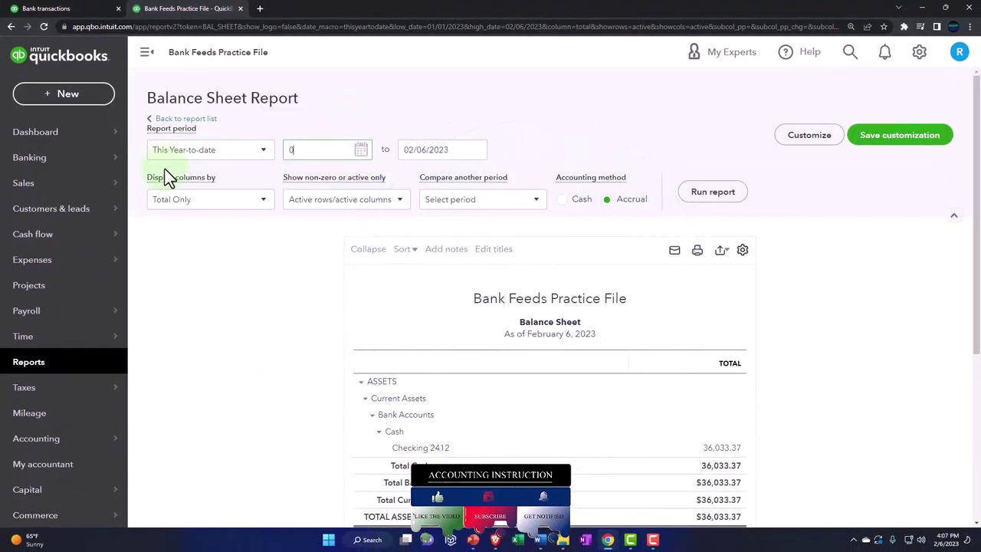
type("2023")
key("Tab")
type("022823")
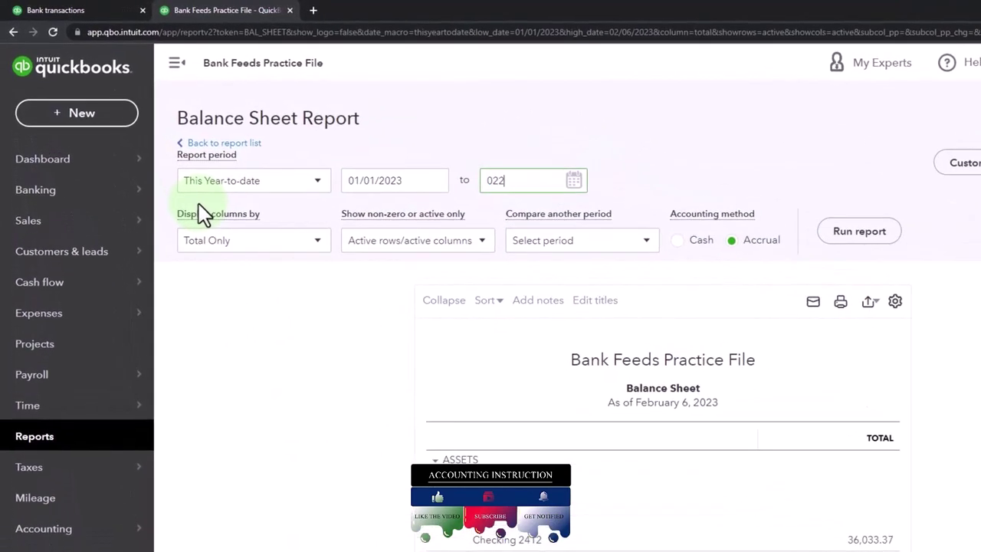
key("Tab")
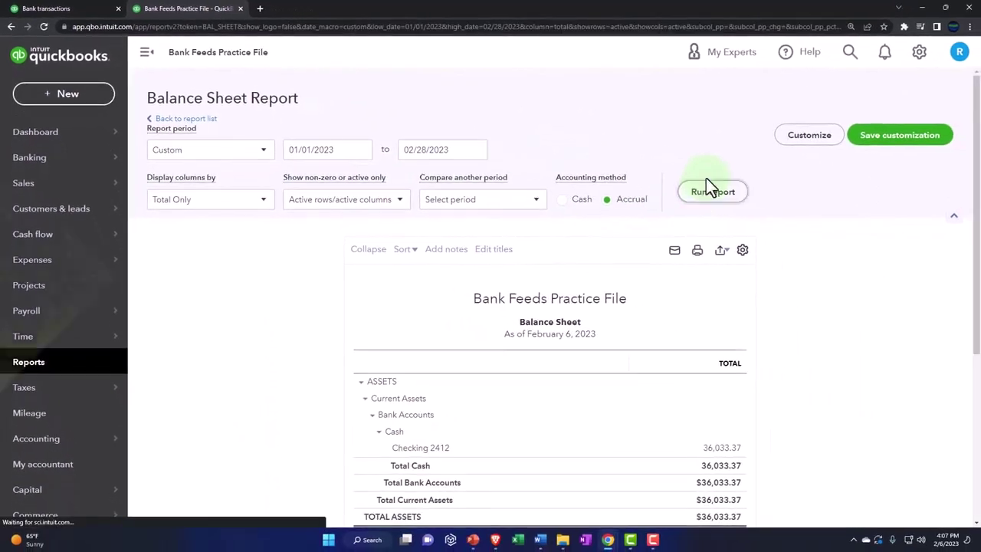
left_click(859, 231)
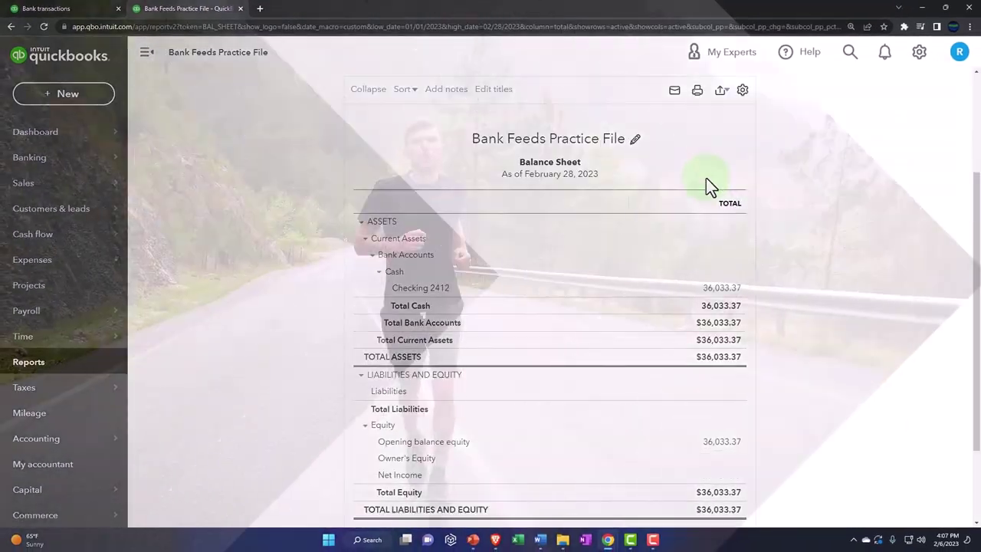
scroll(706, 178, "down", 2)
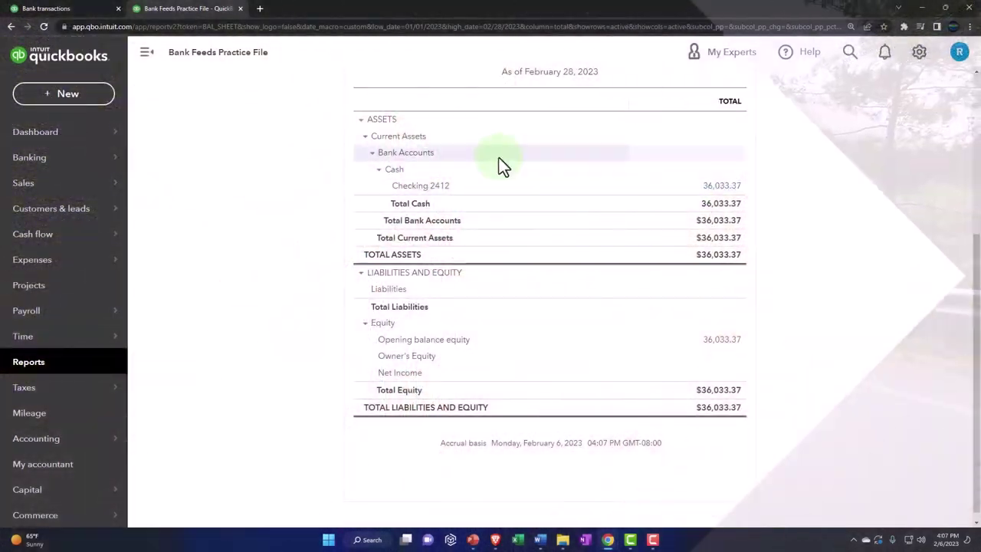
Step: In a duplicated tab, open Profit and Loss and set the period 01/01/2022 to 12/31/2022
right_click(192, 10)
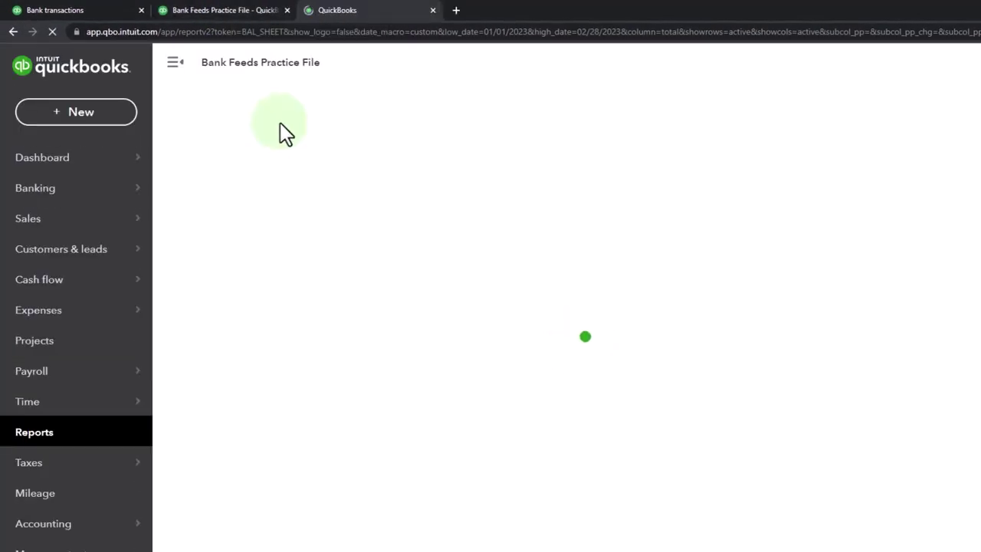
left_click(68, 398)
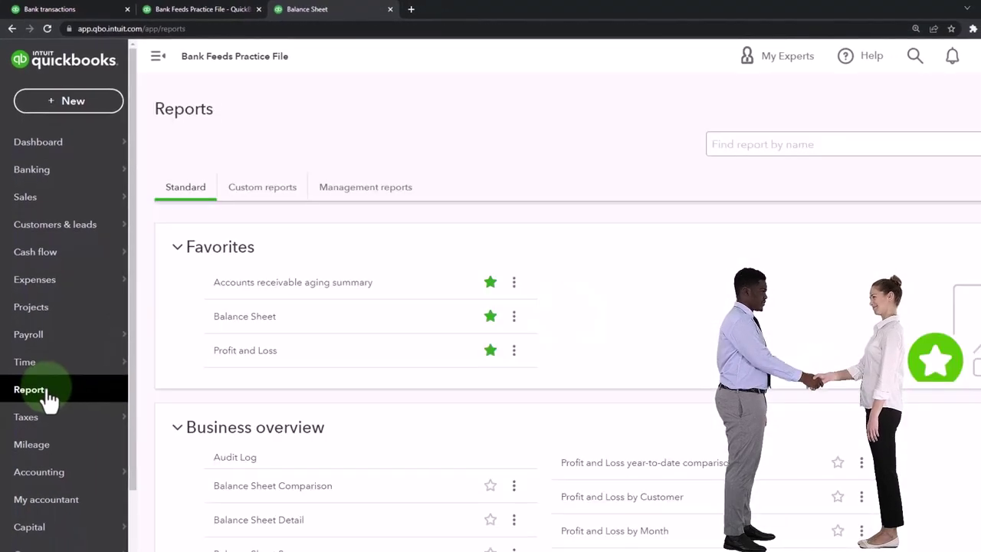
left_click(244, 350)
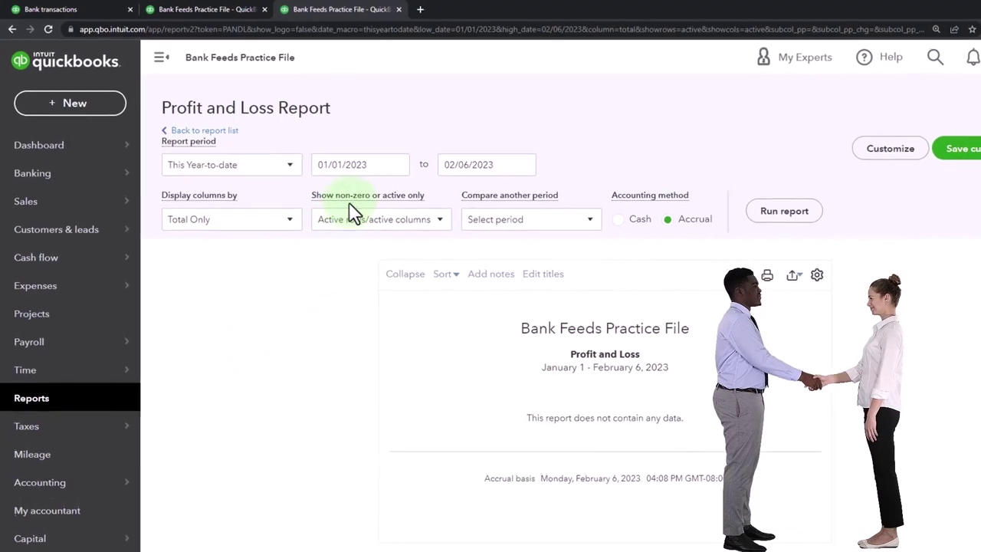
left_click(367, 164)
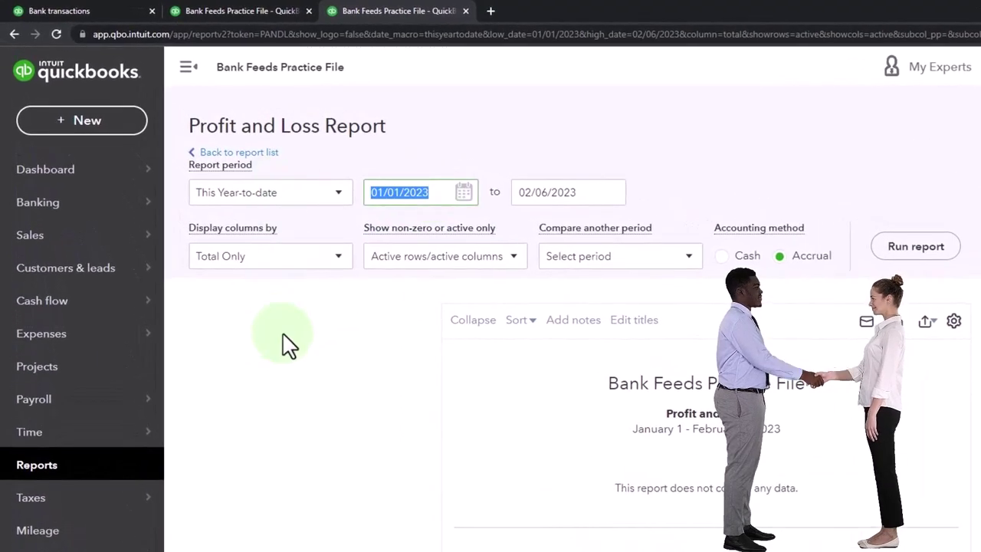
type("0101")
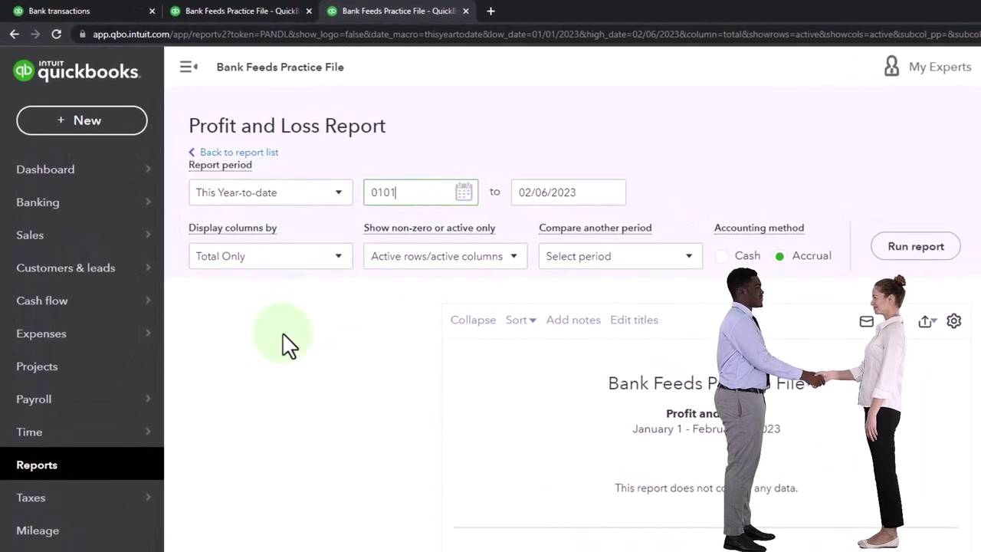
type("2022")
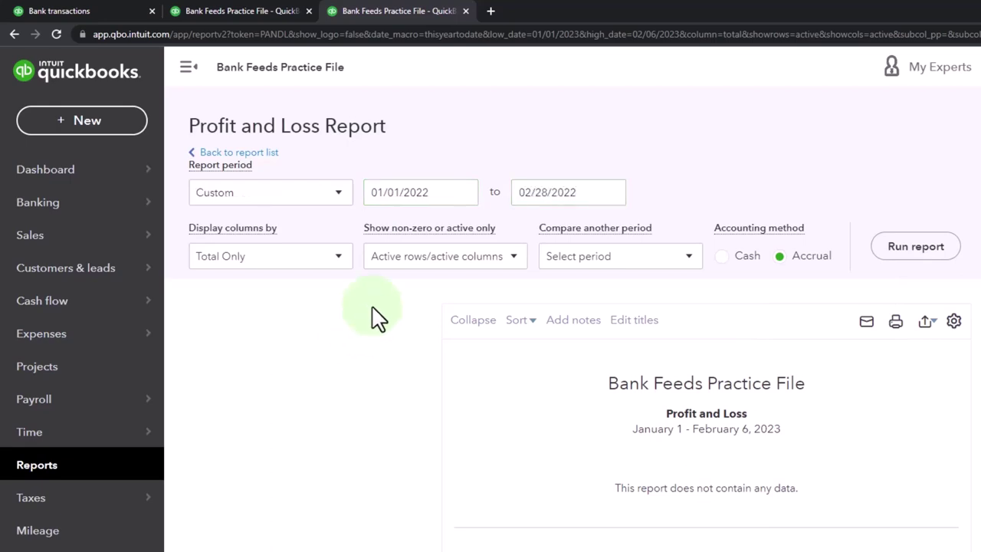
left_click(578, 196)
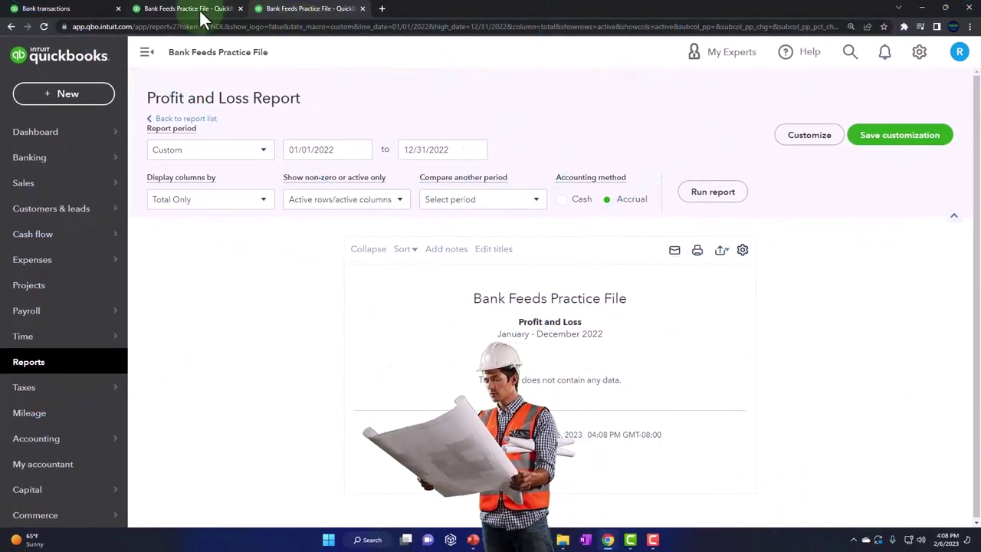
Step: Rerun the Balance Sheet for 01/01/2022 to 12/31/2022
left_click(202, 15)
scroll(311, 238, "up", 4)
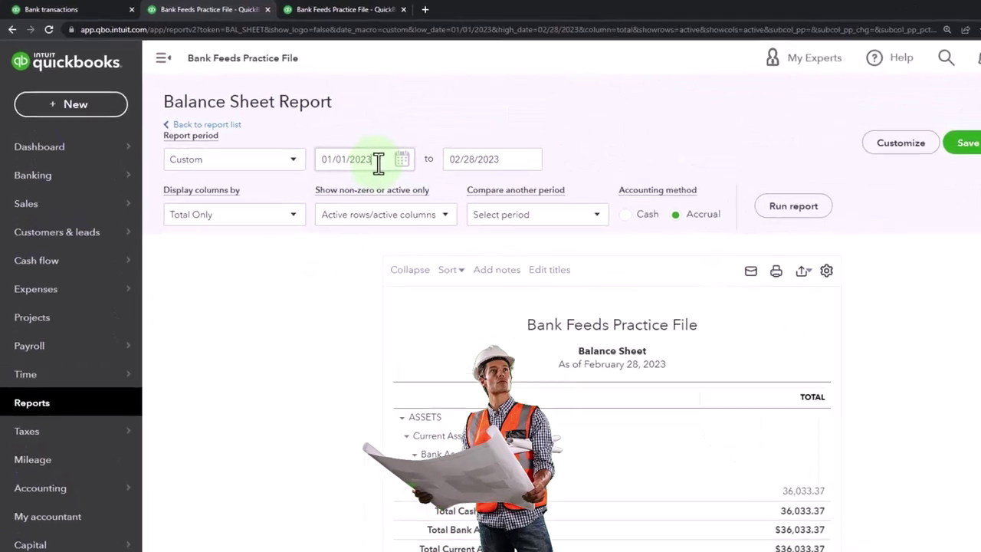
triple_click(378, 163)
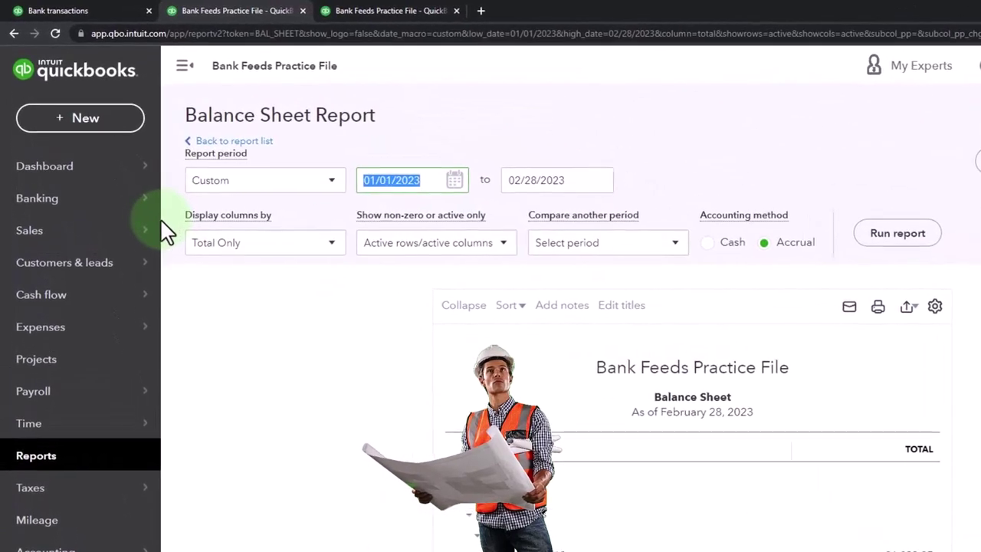
type("0101")
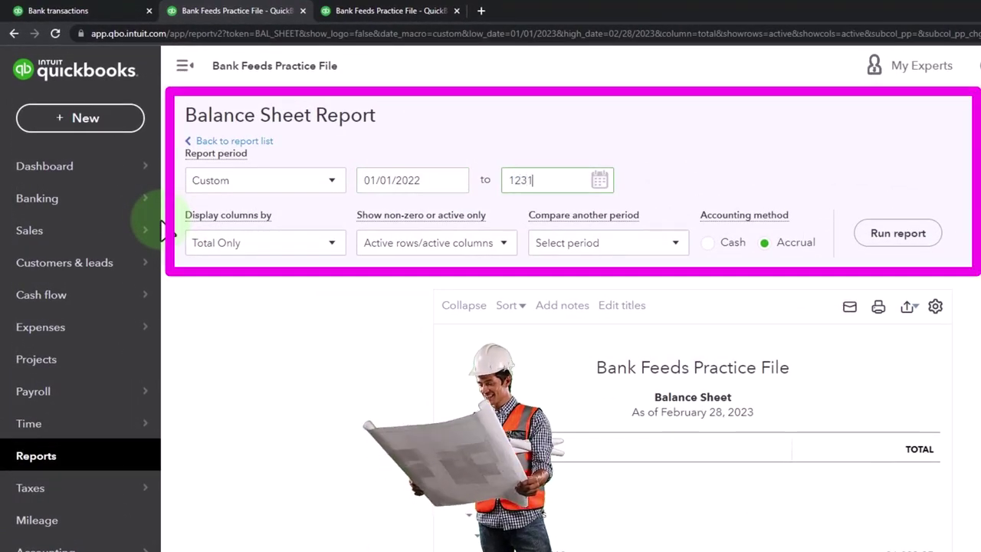
key("Tab")
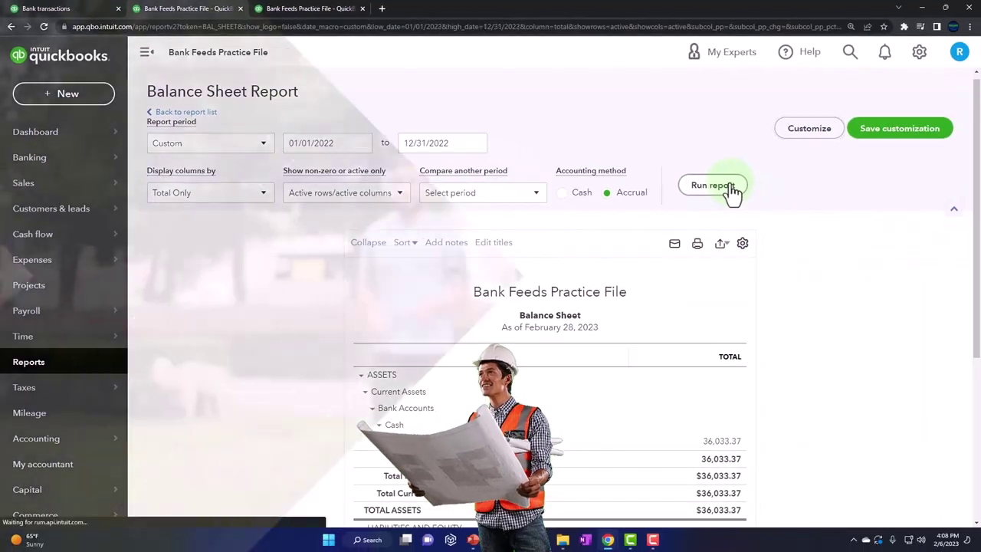
left_click(897, 233)
scroll(711, 198, "down", 1)
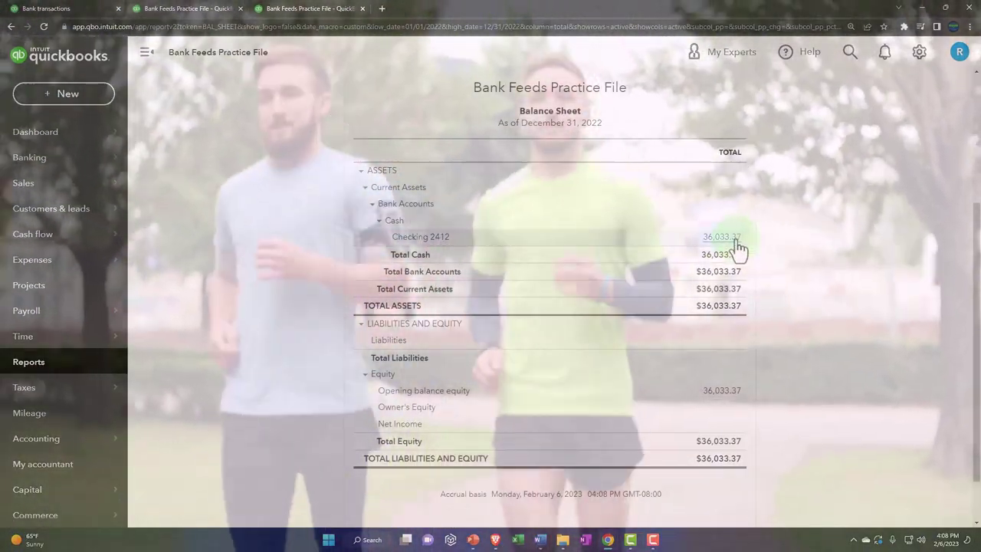
Step: Drill into the $36,033.37 Checking 2412 balance and collapse the navigation sidebar
left_click(732, 239)
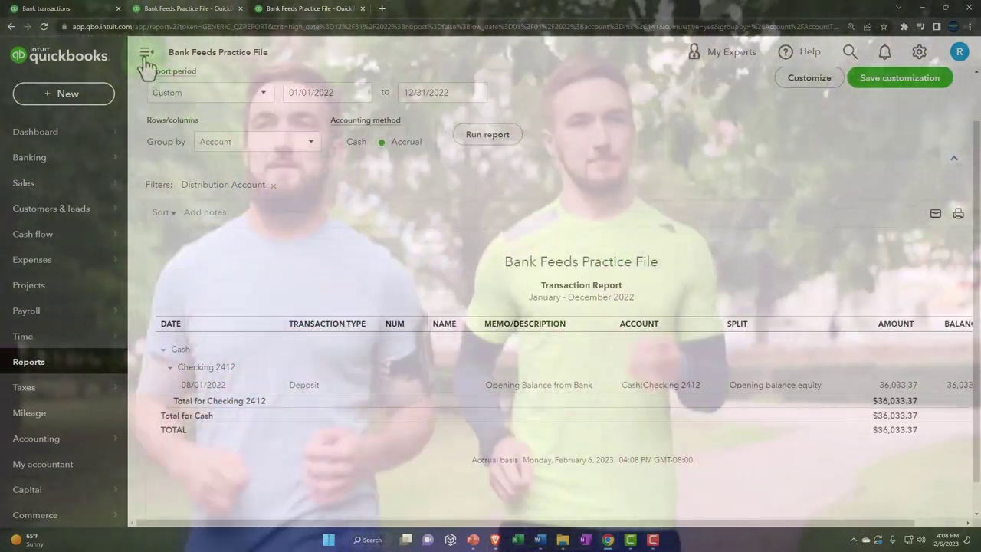
left_click(146, 51)
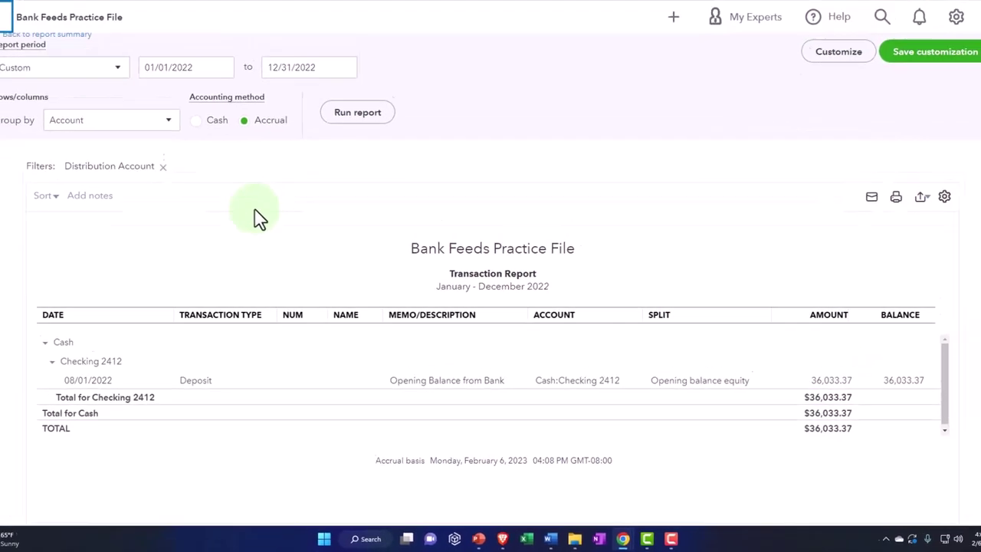
Step: Return to the December 31, 2022 Balance Sheet and zoom in on Checking 2412's $36,033.37
left_click(98, 120)
scroll(454, 354, "down", 3)
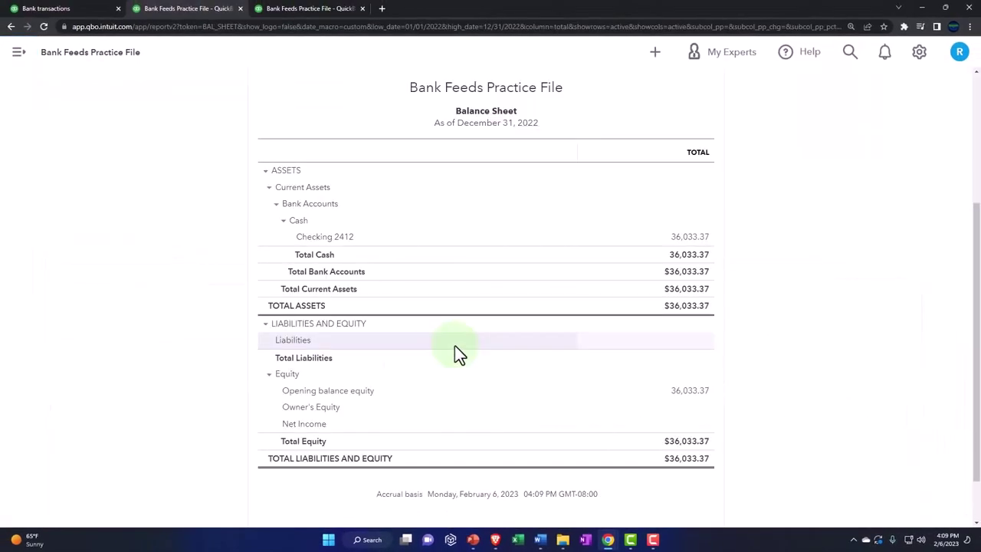
key("ctrl+plus")
key("ctrl+plus")
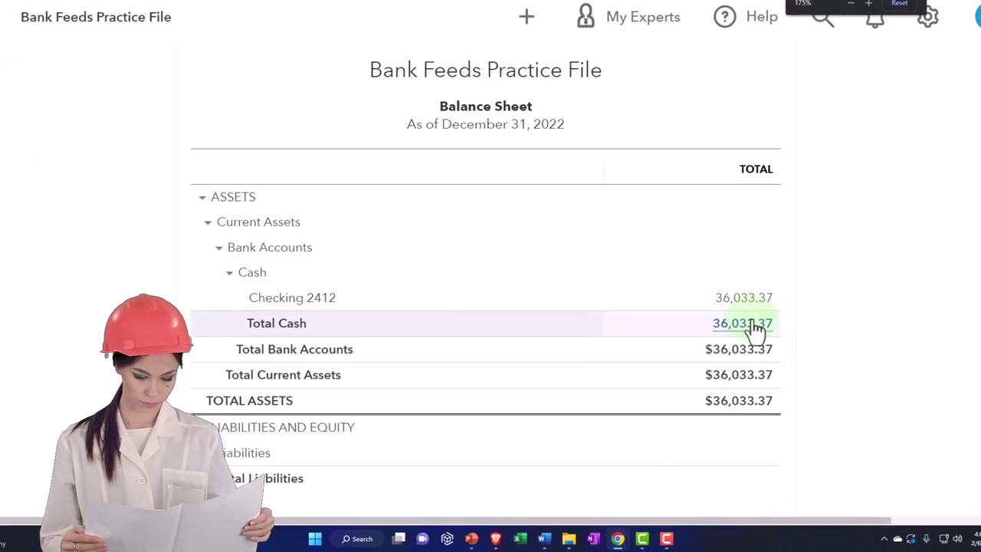
left_click(768, 301)
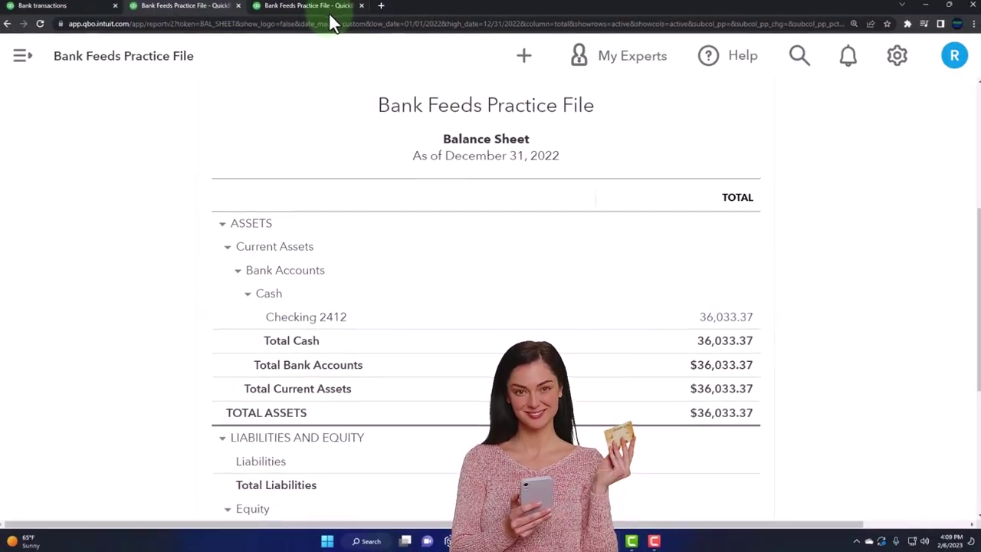
left_click(329, 11)
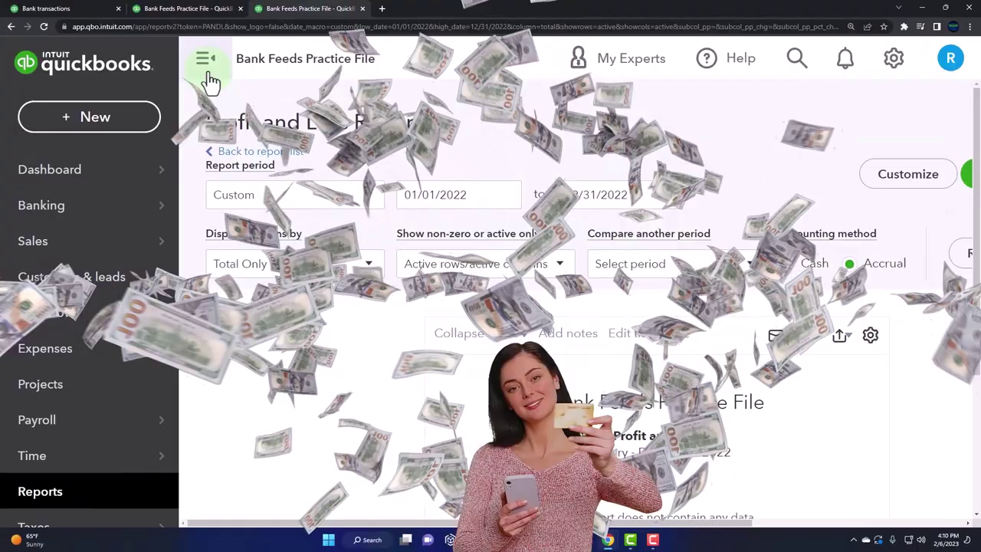
left_click(206, 58)
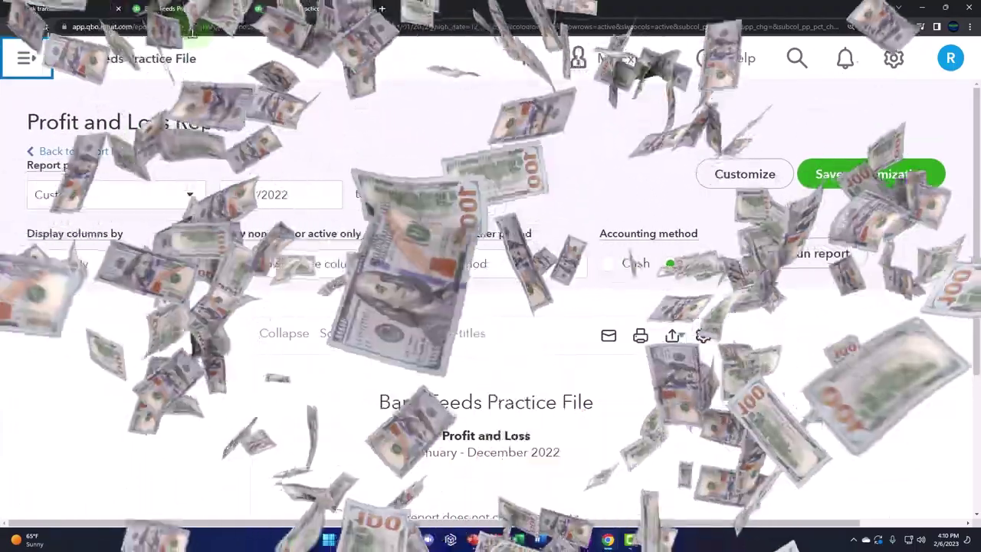
left_click(192, 9)
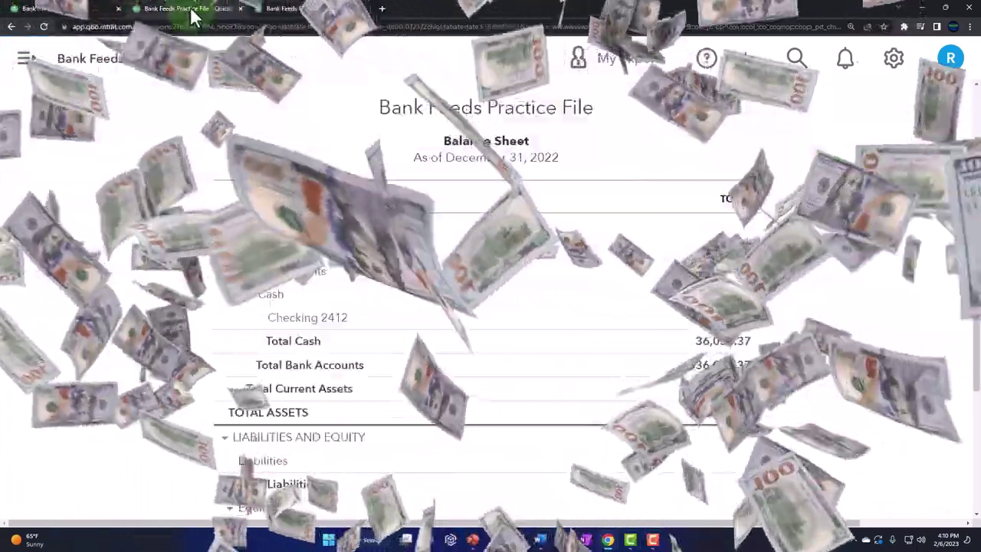
scroll(414, 314, "down", 1)
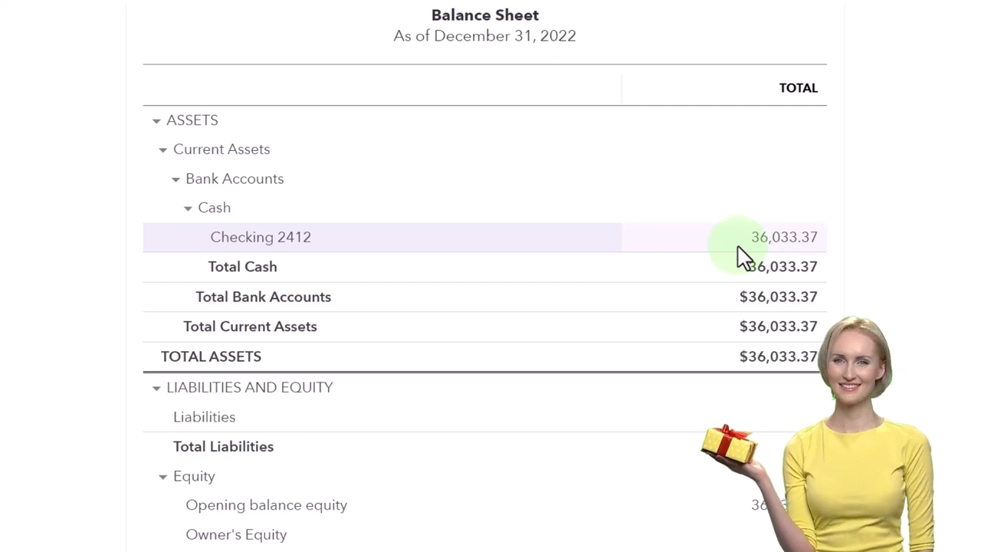
left_click(745, 261)
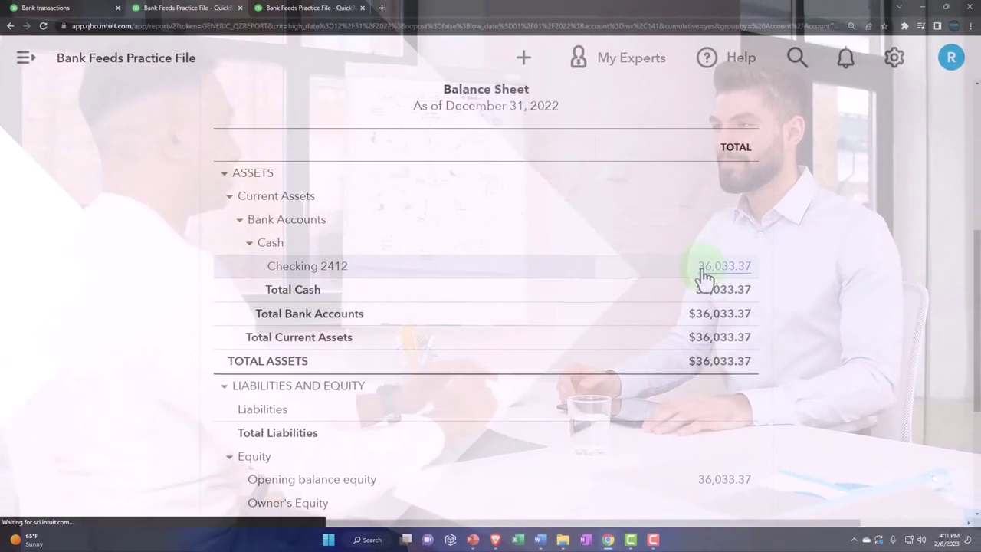
left_click(702, 268)
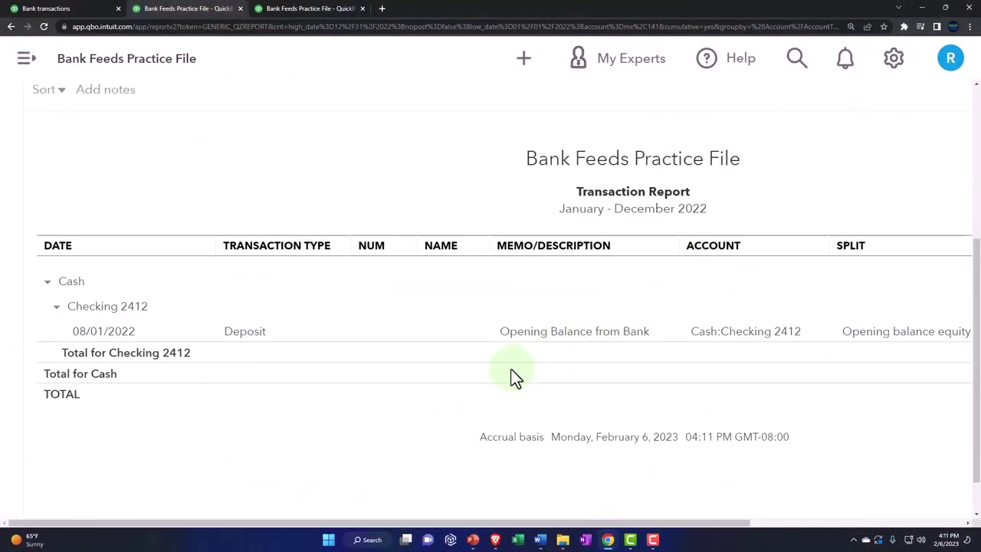
left_click(193, 295)
scroll(164, 281, "up", 3)
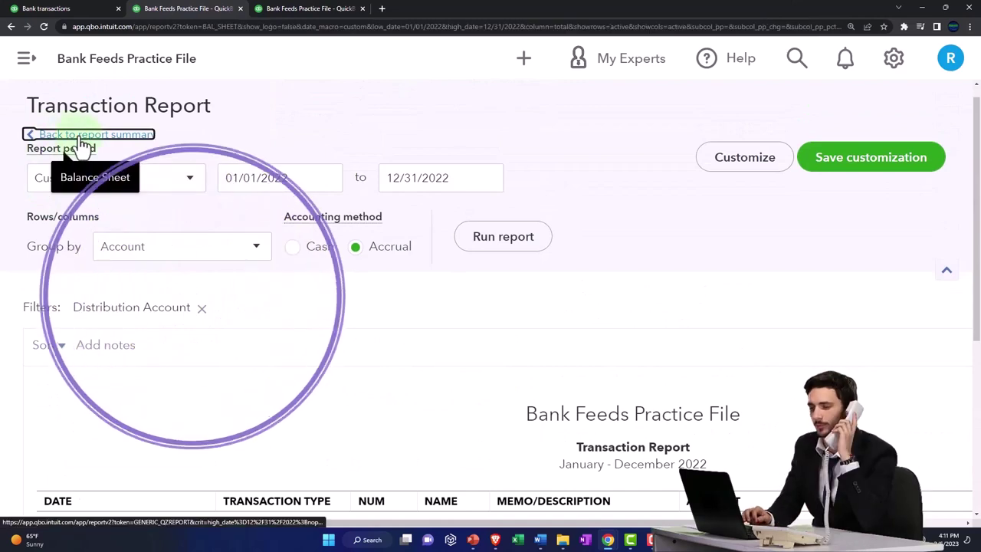
left_click(81, 146)
scroll(350, 360, "down", 3)
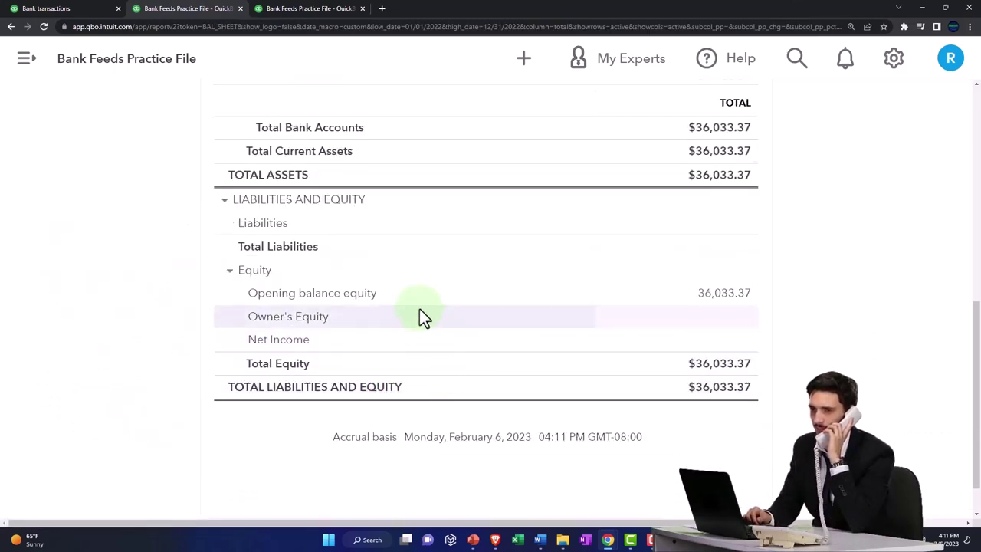